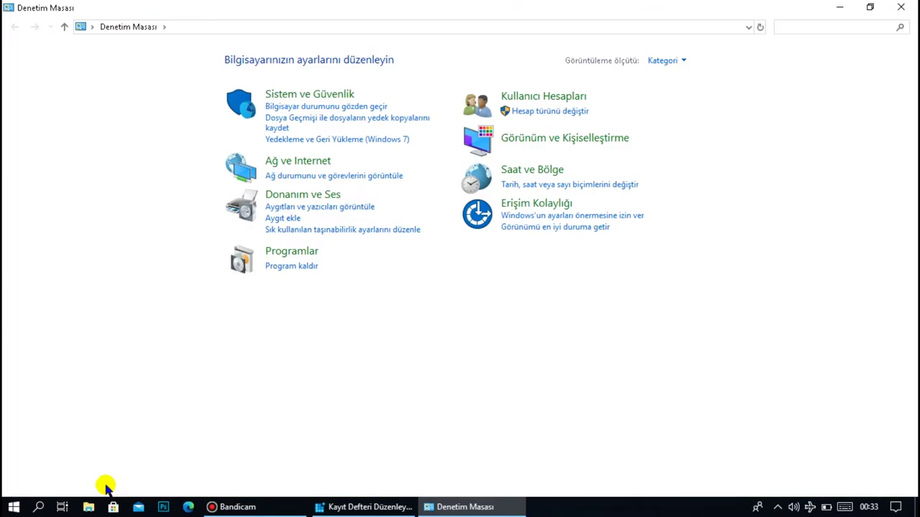
Uninstall Gameloop from the Control Panel's installed programs list, without choosing a feedback reason, and close the window
{"action": "left_click", "coordinate": [294, 266]}
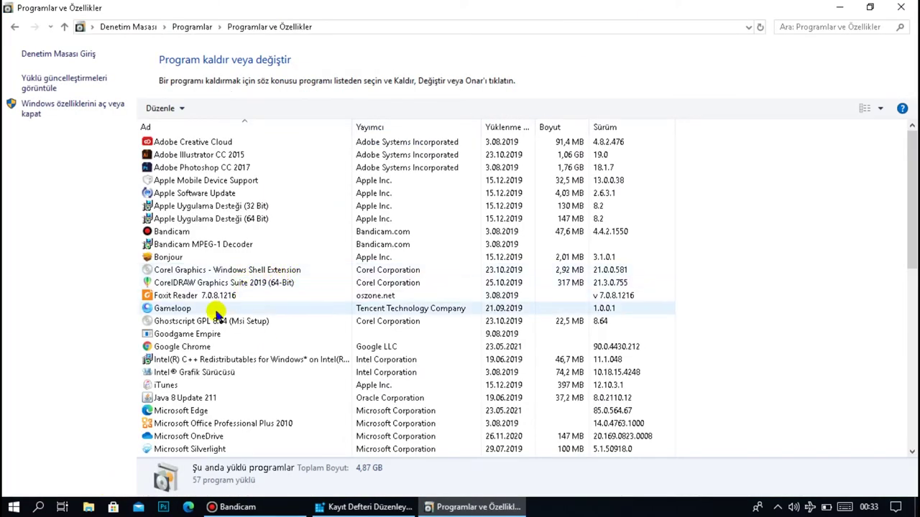
{"action": "left_click", "coordinate": [228, 310]}
{"action": "right_click", "coordinate": [243, 313]}
{"action": "left_click", "coordinate": [277, 321]}
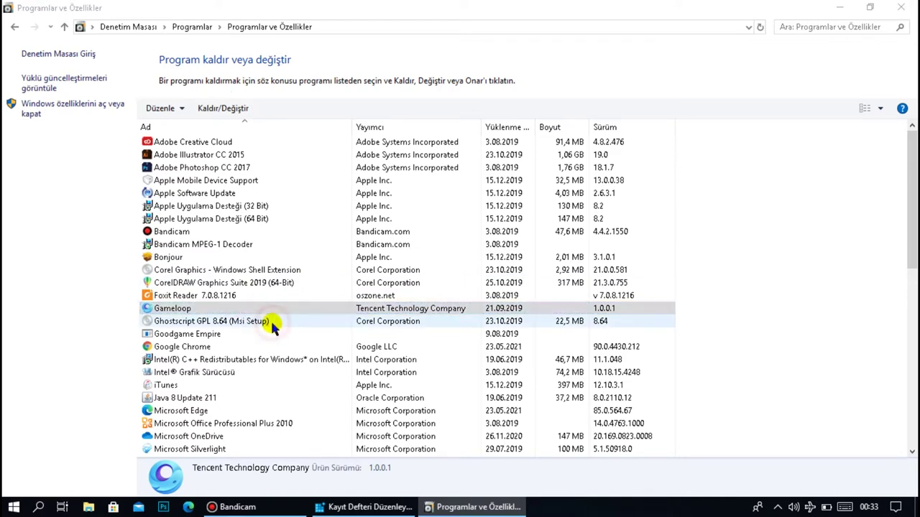
{"action": "left_click", "coordinate": [367, 337]}
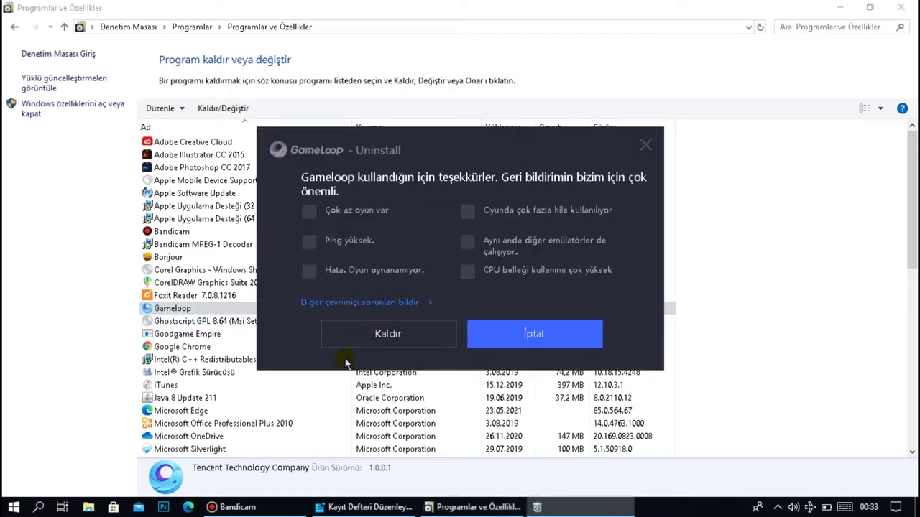
{"action": "left_click", "coordinate": [386, 338]}
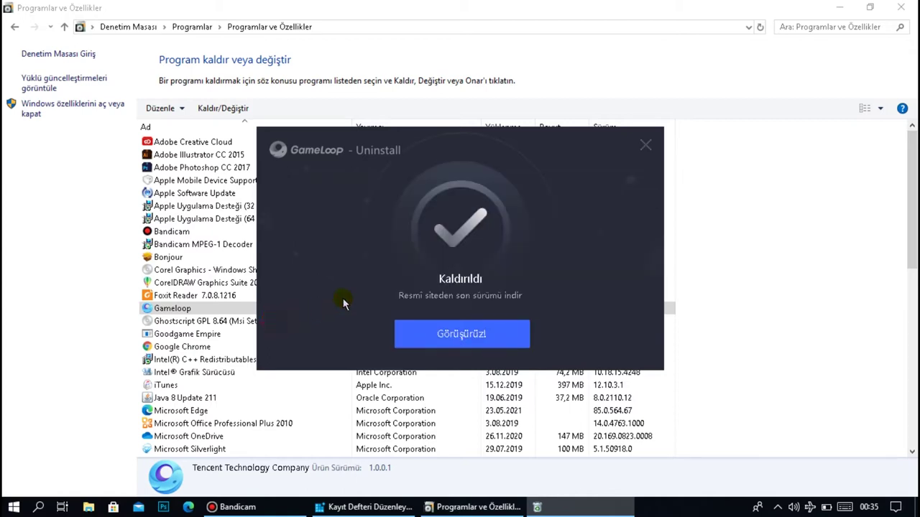
{"action": "left_click", "coordinate": [644, 146]}
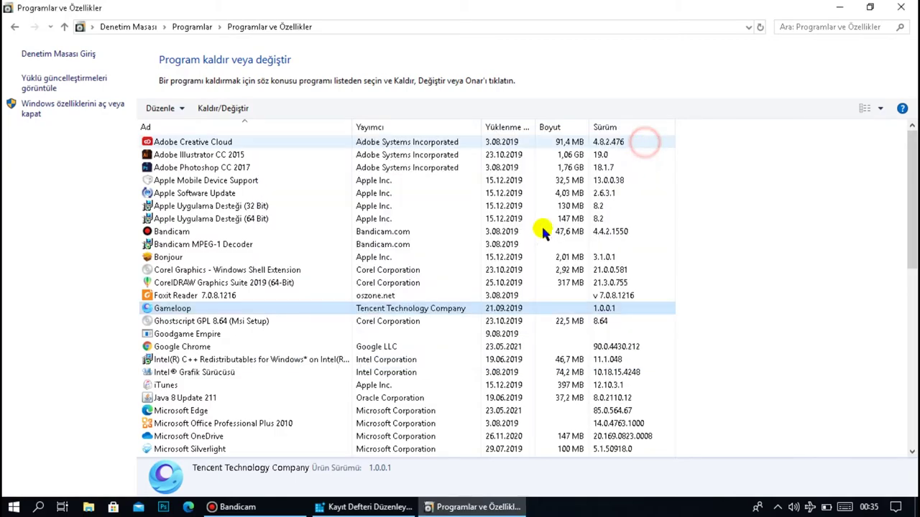
{"action": "left_click", "coordinate": [900, 7]}
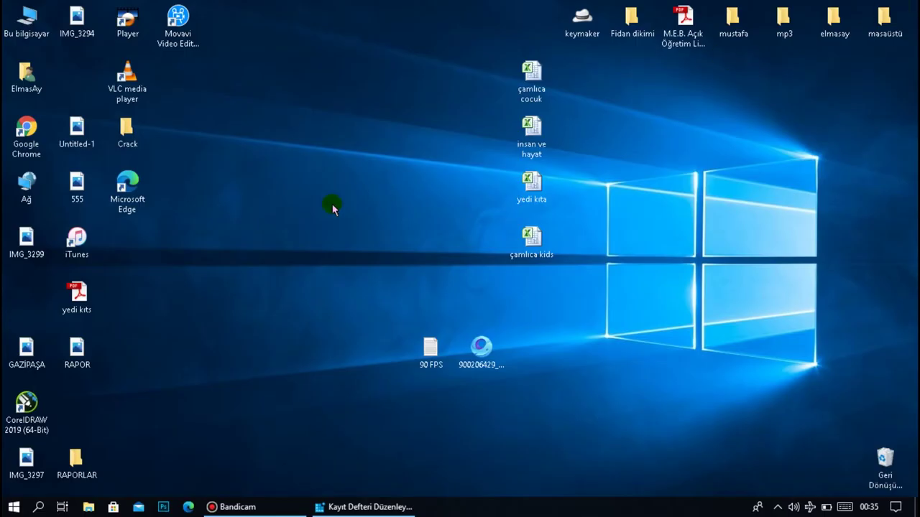
Search Windows for "kayıt" and open the Registry Editor (Kayıt Defteri Düzenleyicisi)
{"action": "right_click", "coordinate": [200, 224]}
{"action": "left_click", "coordinate": [234, 259]}
{"action": "left_click", "coordinate": [39, 506]}
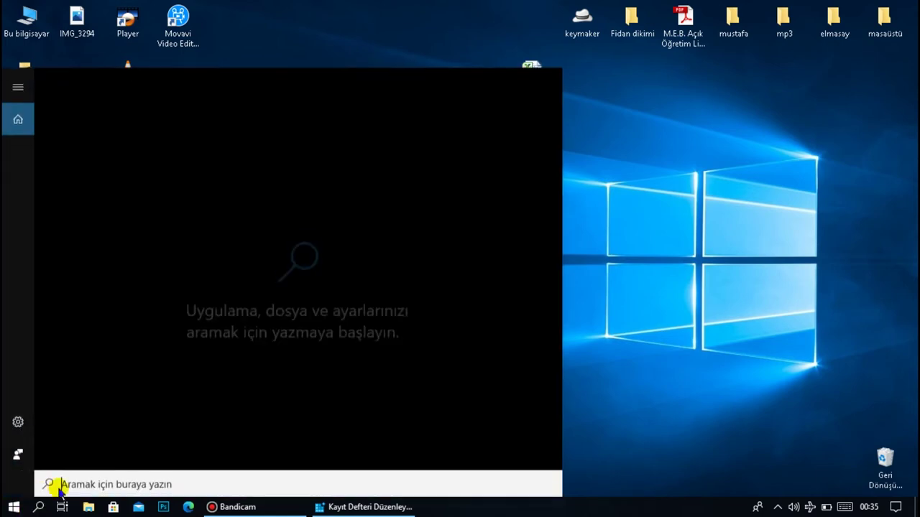
{"action": "type", "text": "kayıt"}
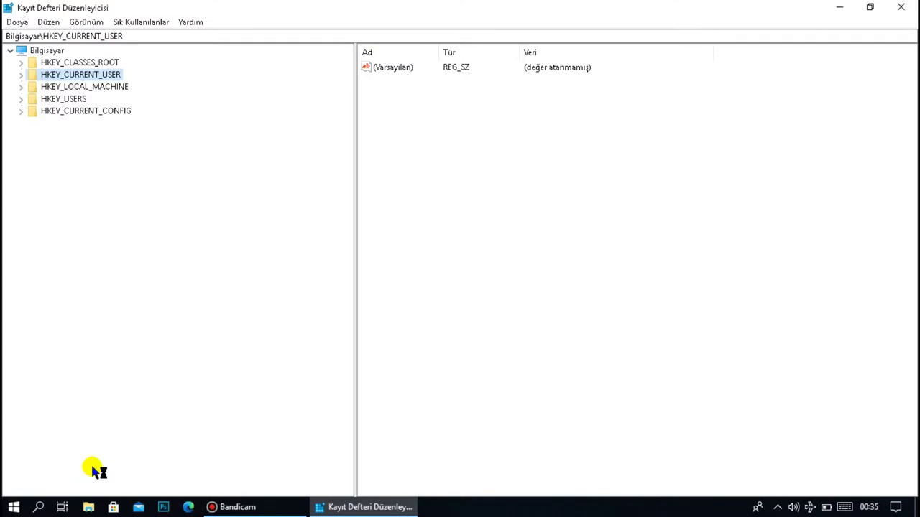
{"action": "left_click", "coordinate": [197, 150]}
Delete the Tencent key with all its subkeys under HKEY_CURRENT_USER\Software
{"action": "double_click", "coordinate": [108, 76]}
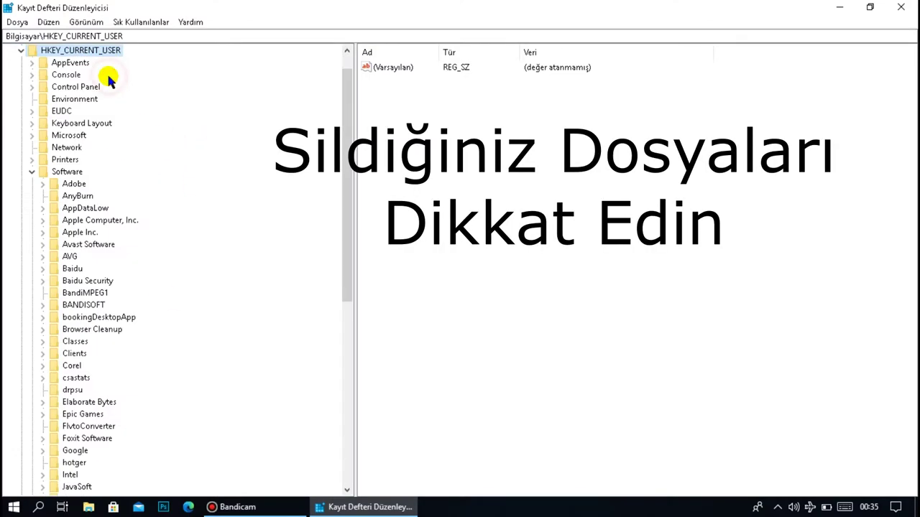
{"action": "left_click", "coordinate": [68, 172]}
{"action": "double_click", "coordinate": [79, 172]}
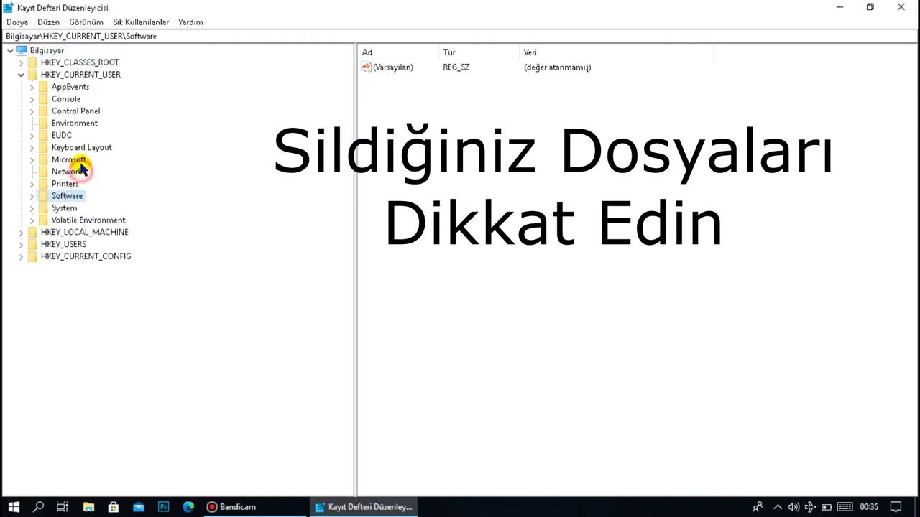
{"action": "double_click", "coordinate": [77, 199]}
{"action": "left_click_drag", "start_coordinate": [343, 196], "coordinate": [357, 319]}
{"action": "left_click", "coordinate": [76, 342]}
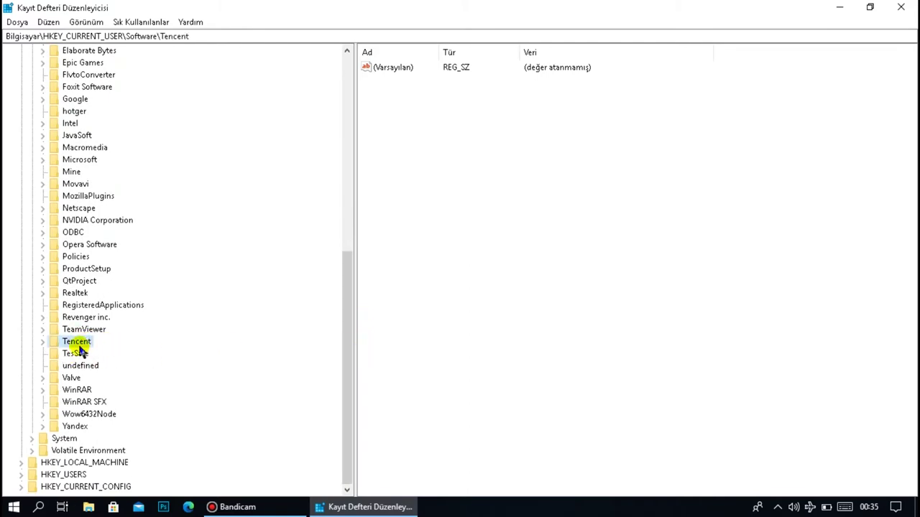
{"action": "right_click", "coordinate": [90, 343]}
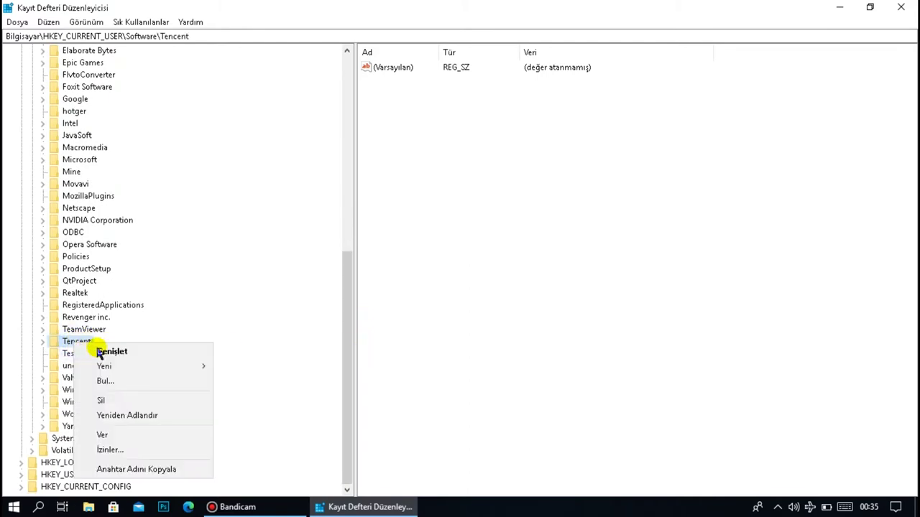
{"action": "left_click", "coordinate": [108, 402]}
{"action": "left_click", "coordinate": [551, 254]}
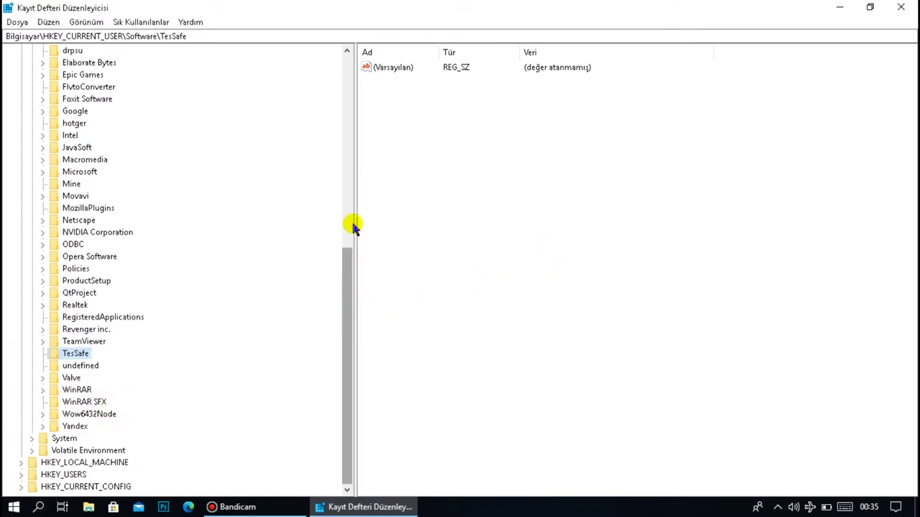
Collapse the HKEY_CURRENT_USER branch and expand HKEY_LOCAL_MACHINE\SOFTWARE
{"action": "left_click_drag", "start_coordinate": [353, 281], "coordinate": [352, 69]}
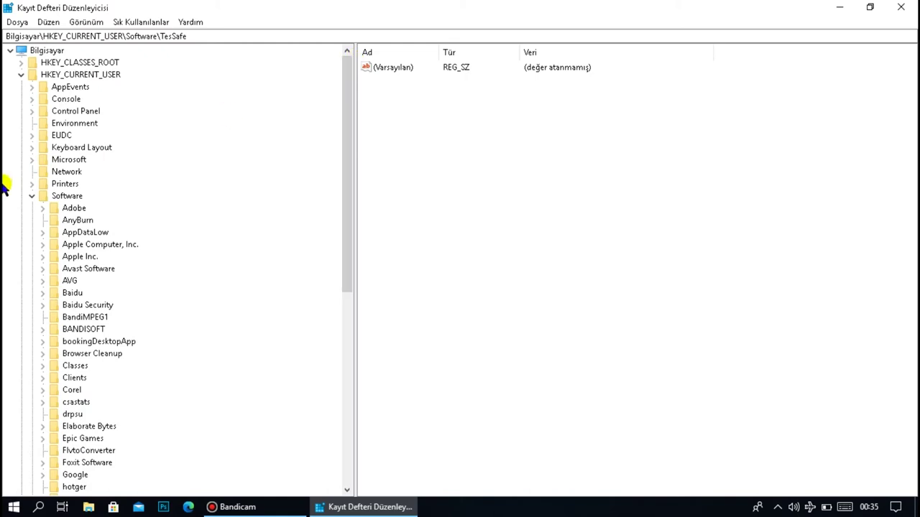
{"action": "left_click", "coordinate": [21, 74]}
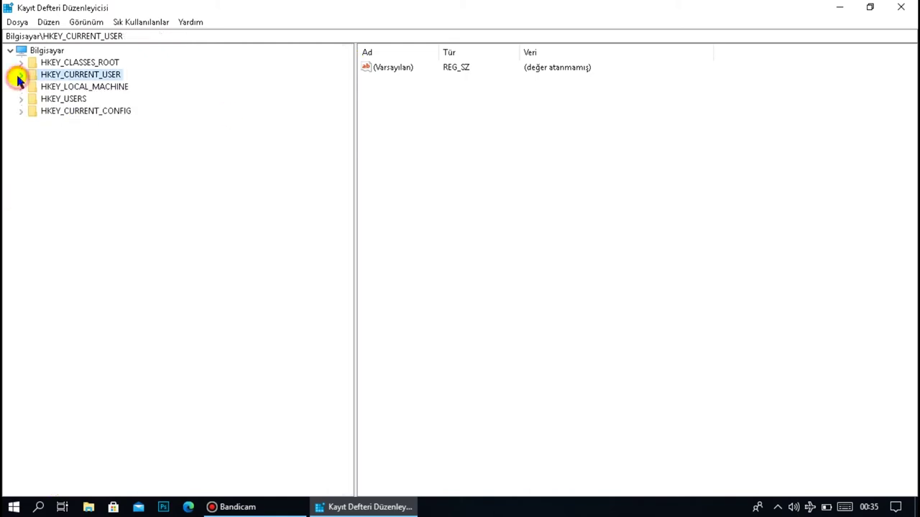
{"action": "left_click", "coordinate": [65, 88]}
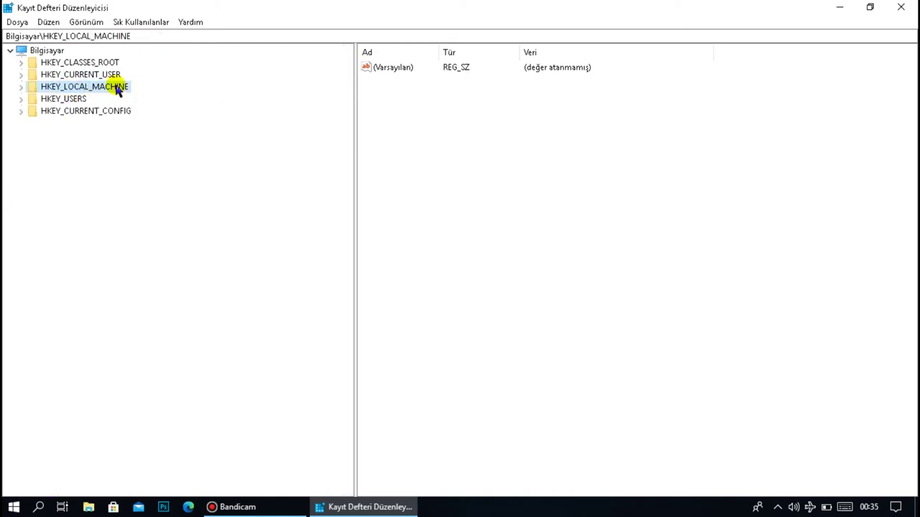
{"action": "double_click", "coordinate": [117, 88]}
{"action": "double_click", "coordinate": [65, 112]}
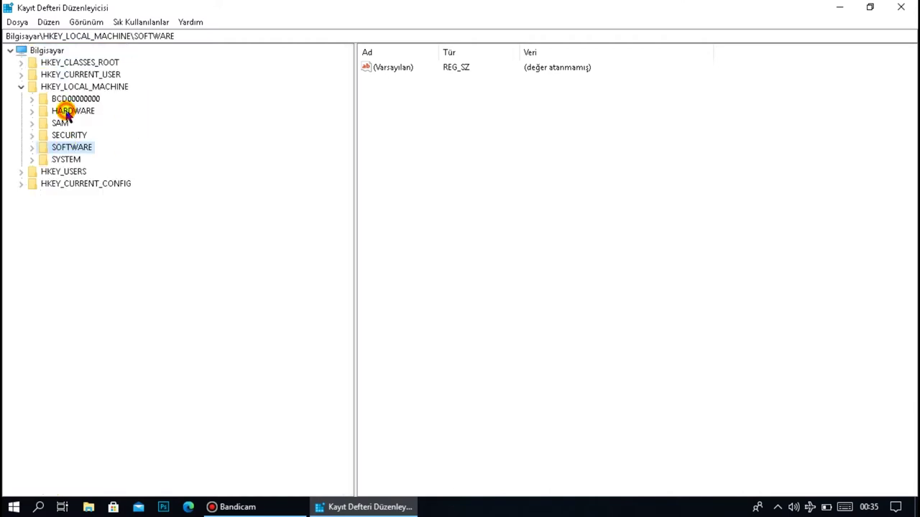
{"action": "double_click", "coordinate": [72, 147]}
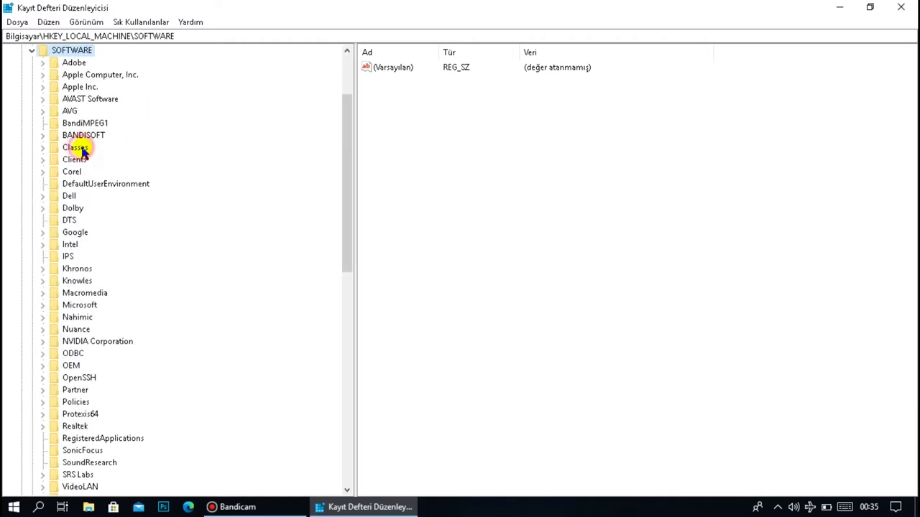
Delete the Tencent key with all its subkeys under HKEY_LOCAL_MACHINE\SOFTWARE\WOW6432Node and close the Registry Editor
{"action": "left_click_drag", "start_coordinate": [348, 158], "coordinate": [365, 284]}
{"action": "scroll", "coordinate": [193, 236], "scroll_direction": "down", "scroll_amount": 1}
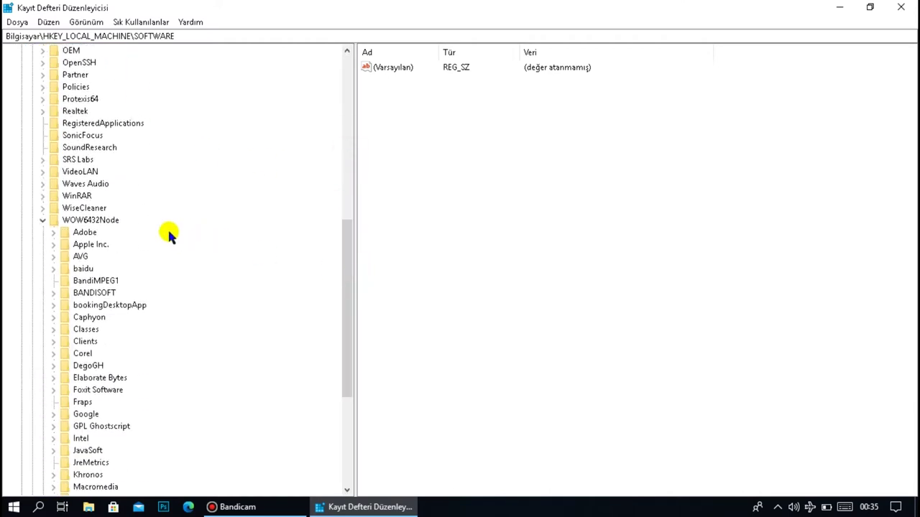
{"action": "left_click", "coordinate": [86, 221]}
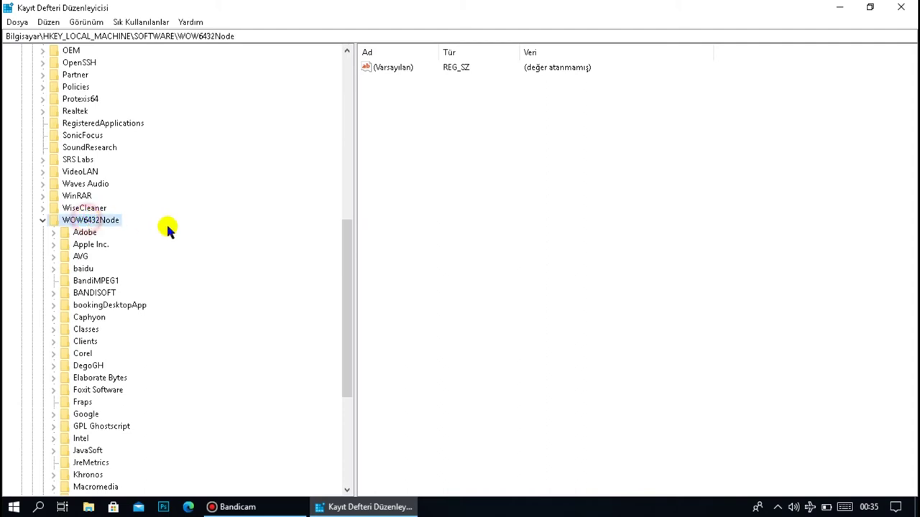
{"action": "double_click", "coordinate": [112, 223]}
{"action": "double_click", "coordinate": [92, 438]}
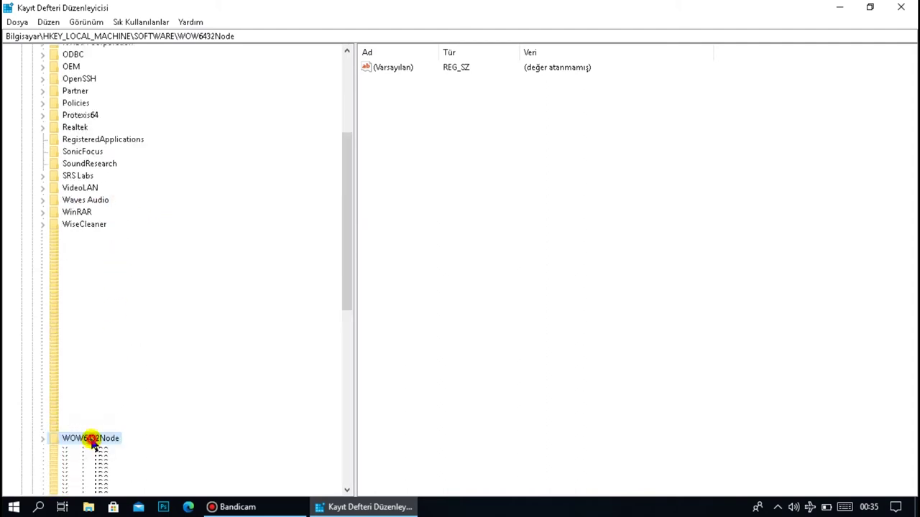
{"action": "left_click_drag", "start_coordinate": [345, 304], "coordinate": [341, 385]}
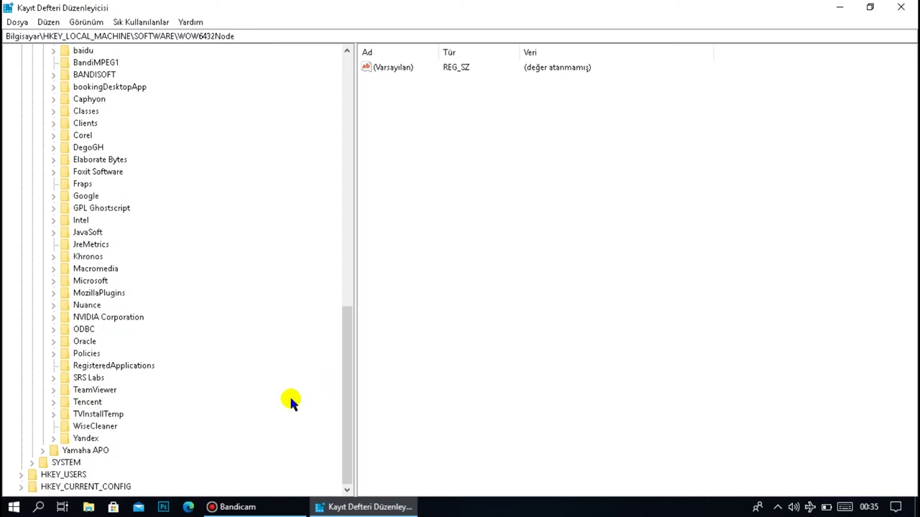
{"action": "left_click", "coordinate": [87, 404]}
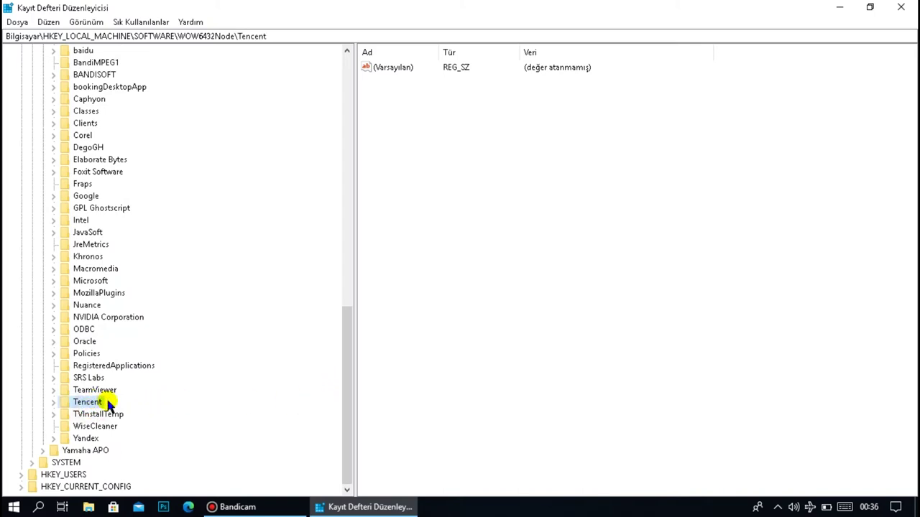
{"action": "right_click", "coordinate": [87, 404]}
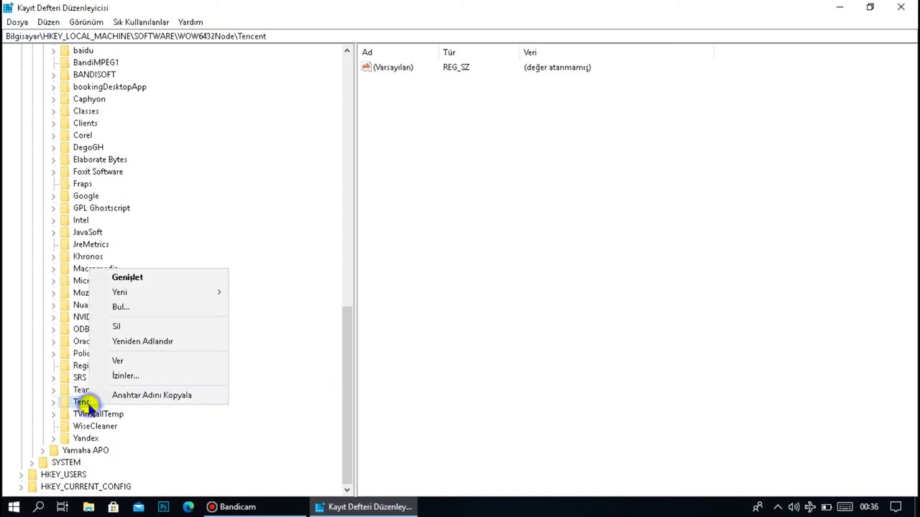
{"action": "left_click", "coordinate": [138, 326]}
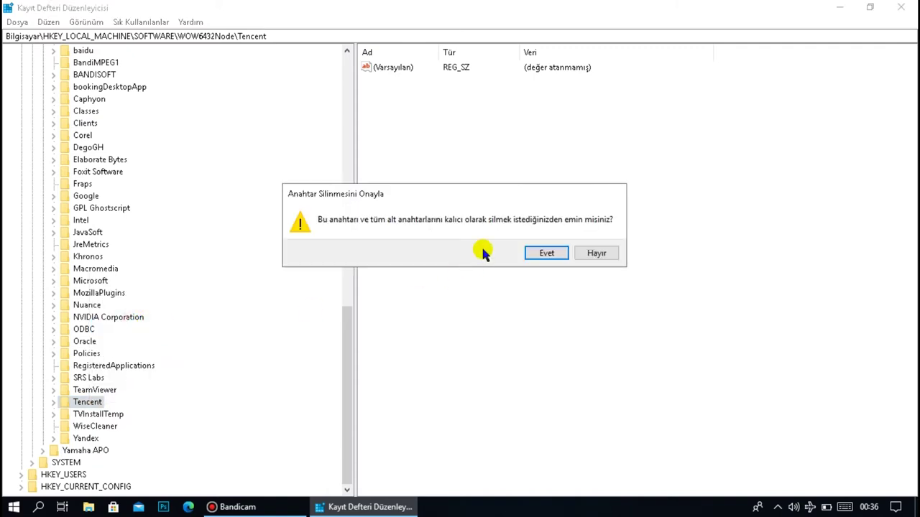
{"action": "left_click", "coordinate": [534, 254]}
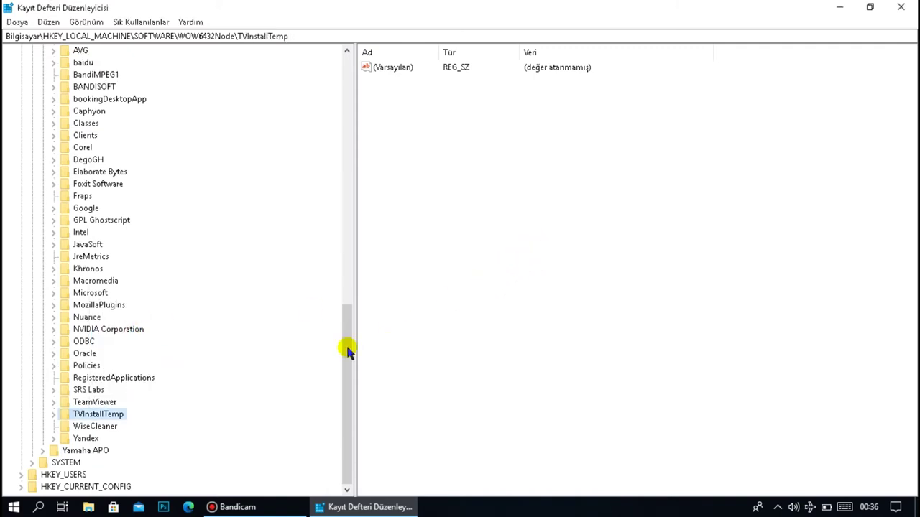
{"action": "left_click", "coordinate": [900, 7]}
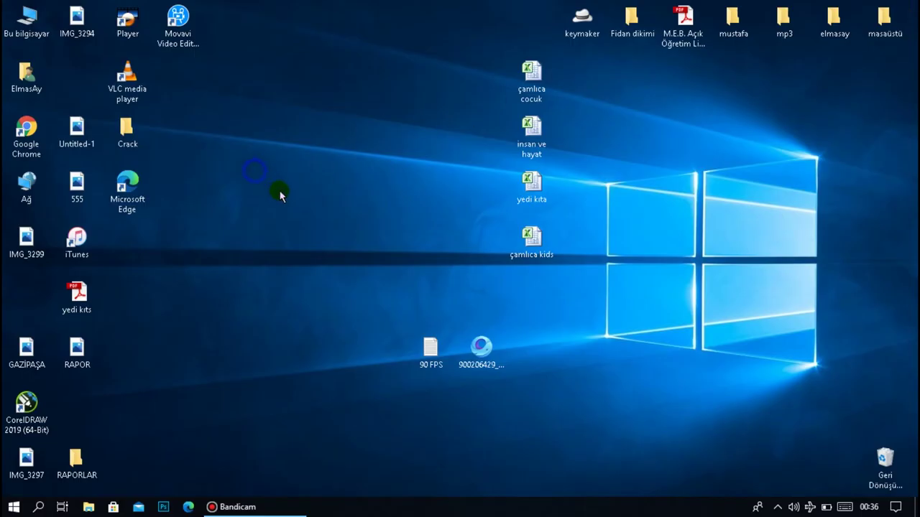
Open Yerel Disk (C:) from Bu bilgisayar in File Explorer
{"action": "left_click", "coordinate": [294, 208]}
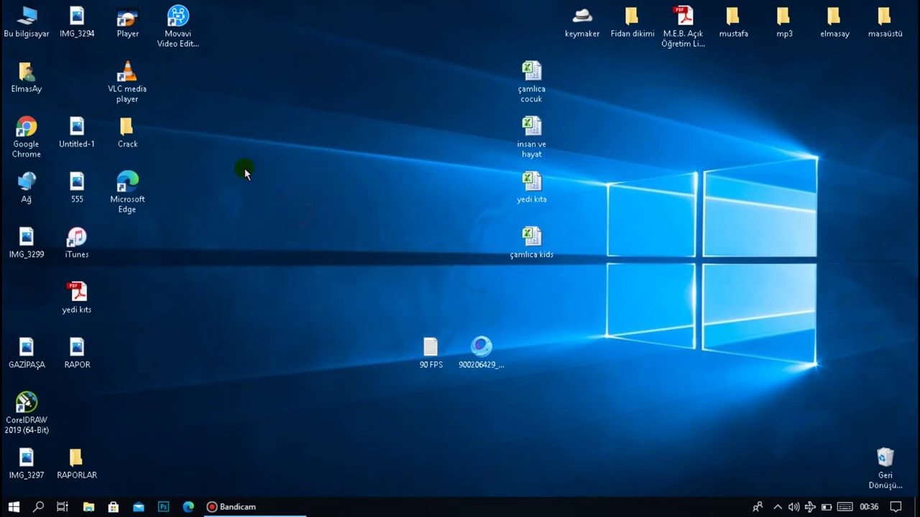
{"action": "double_click", "coordinate": [29, 14]}
{"action": "left_click", "coordinate": [342, 342]}
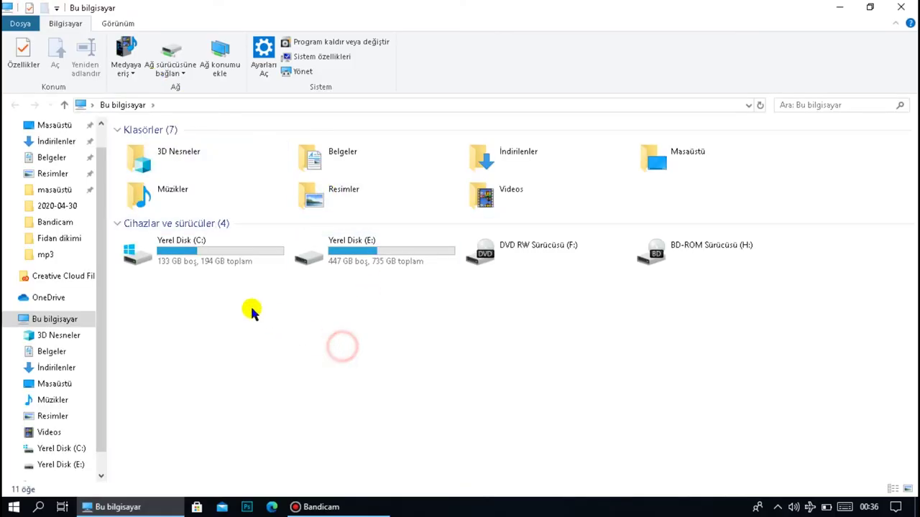
{"action": "double_click", "coordinate": [218, 258]}
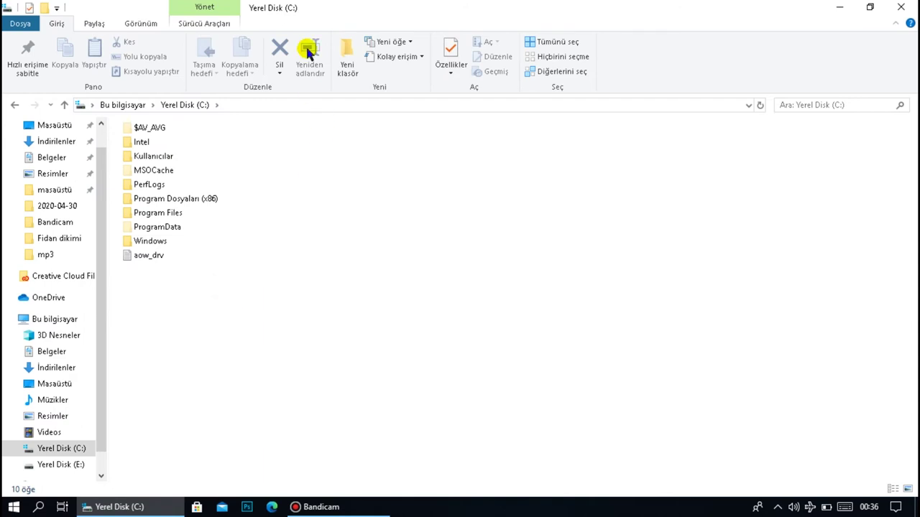
Switch the display of hidden items (Gizli öğeler) off and back on for drive C:
{"action": "left_click", "coordinate": [142, 26]}
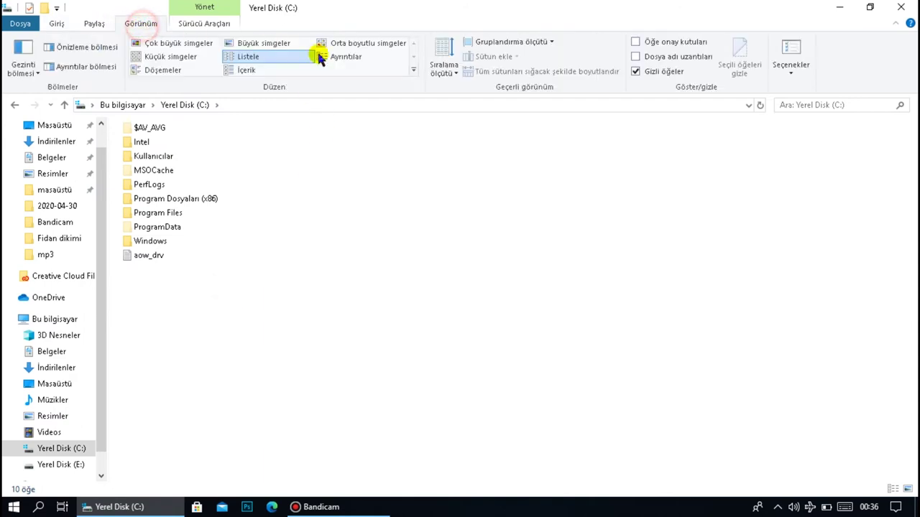
{"action": "left_click", "coordinate": [659, 74]}
{"action": "right_click", "coordinate": [394, 171]}
{"action": "key", "text": "Escape"}
{"action": "left_click_drag", "start_coordinate": [263, 126], "coordinate": [141, 234]}
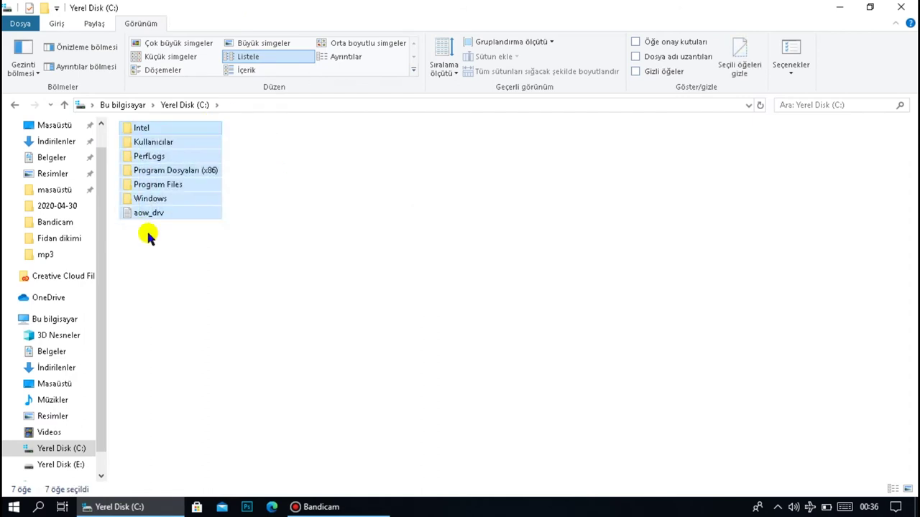
{"action": "left_click", "coordinate": [254, 251]}
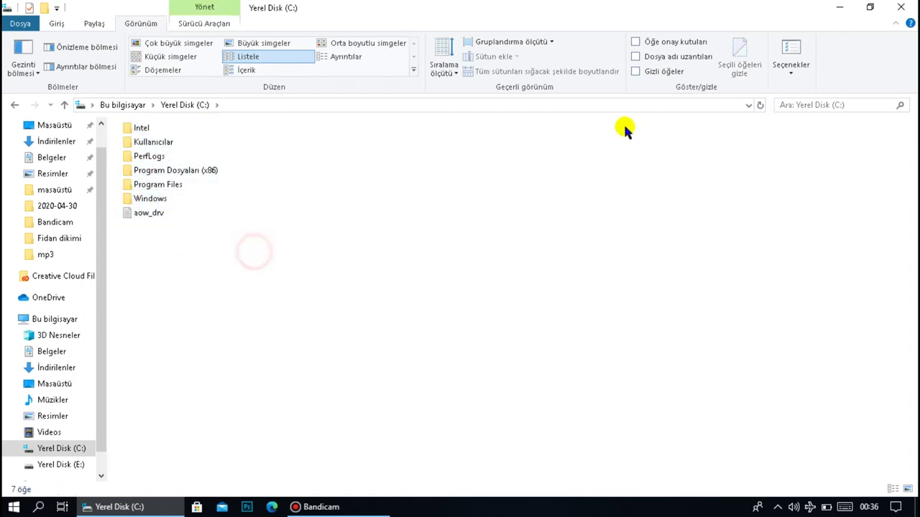
{"action": "left_click", "coordinate": [658, 74]}
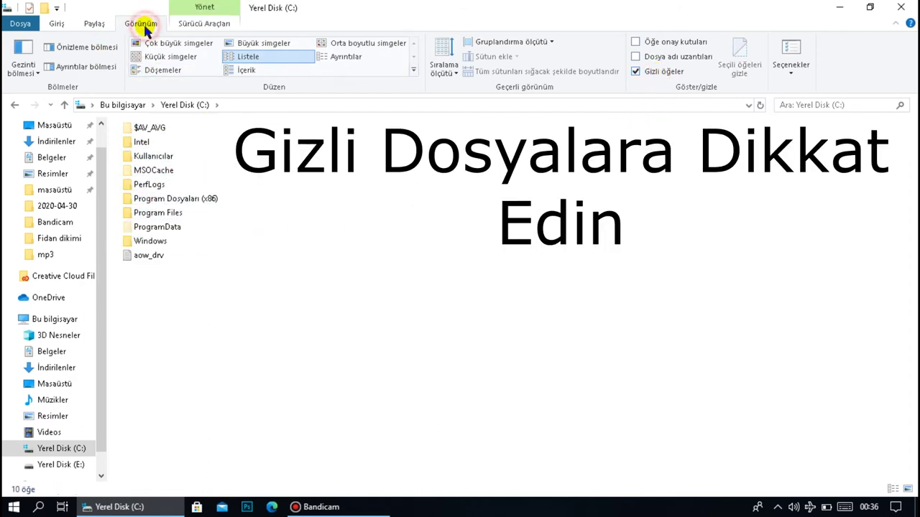
{"action": "left_click", "coordinate": [662, 76]}
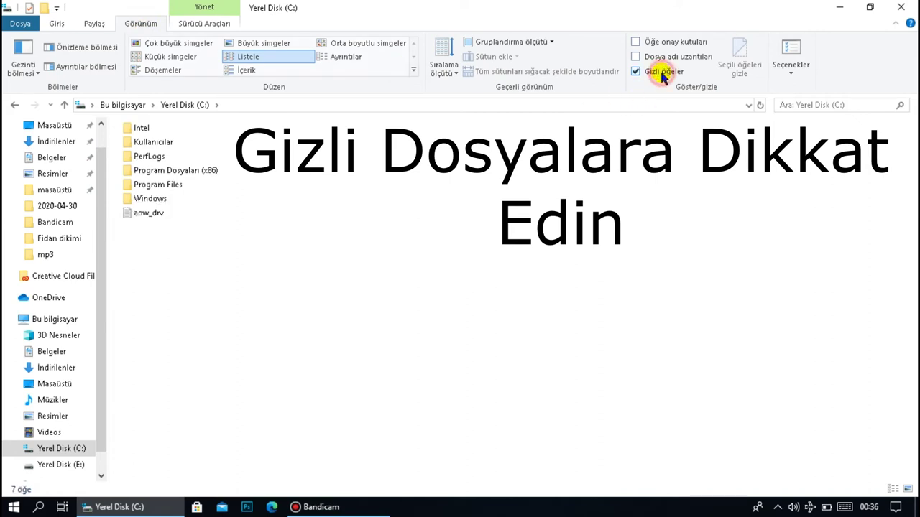
Open the Tencent folder inside C:\ProgramData and delete its TxGameAssistant subfolder
{"action": "double_click", "coordinate": [158, 227]}
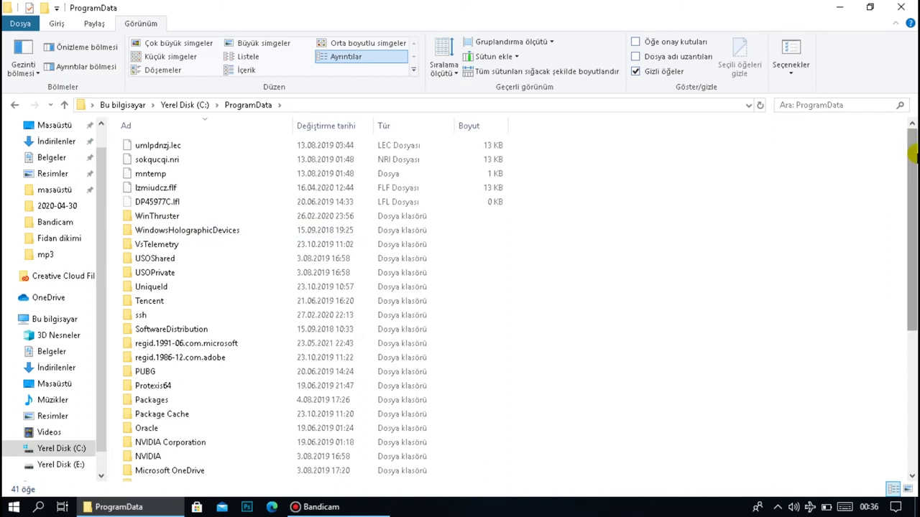
{"action": "scroll", "coordinate": [544, 230], "scroll_direction": "down", "scroll_amount": 1}
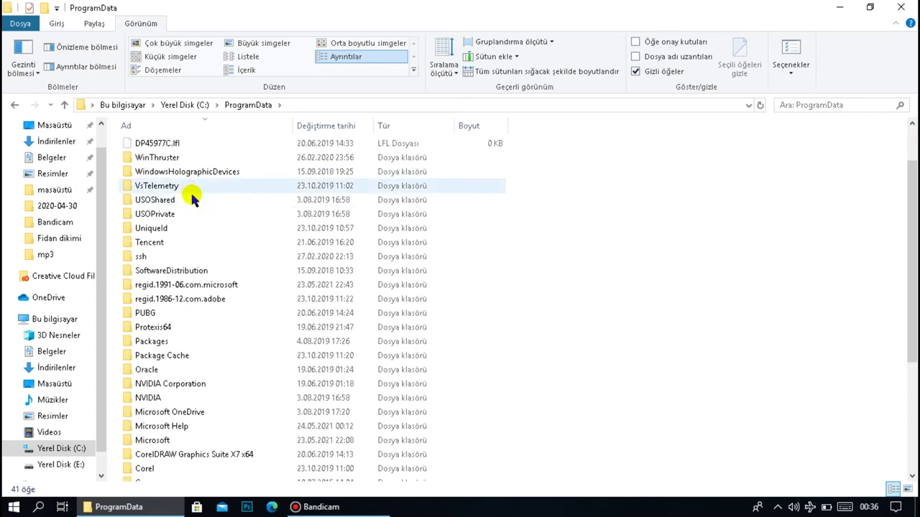
{"action": "left_click", "coordinate": [192, 243]}
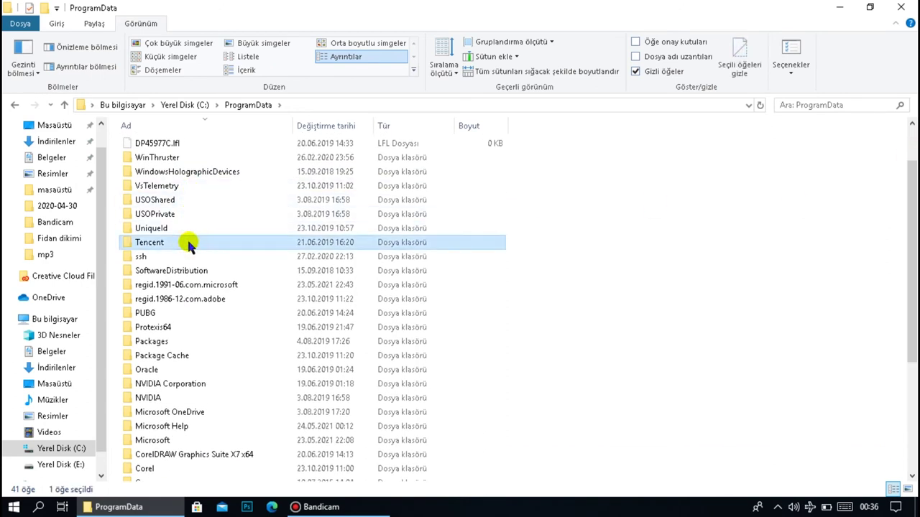
{"action": "double_click", "coordinate": [188, 244]}
{"action": "left_click", "coordinate": [174, 162]}
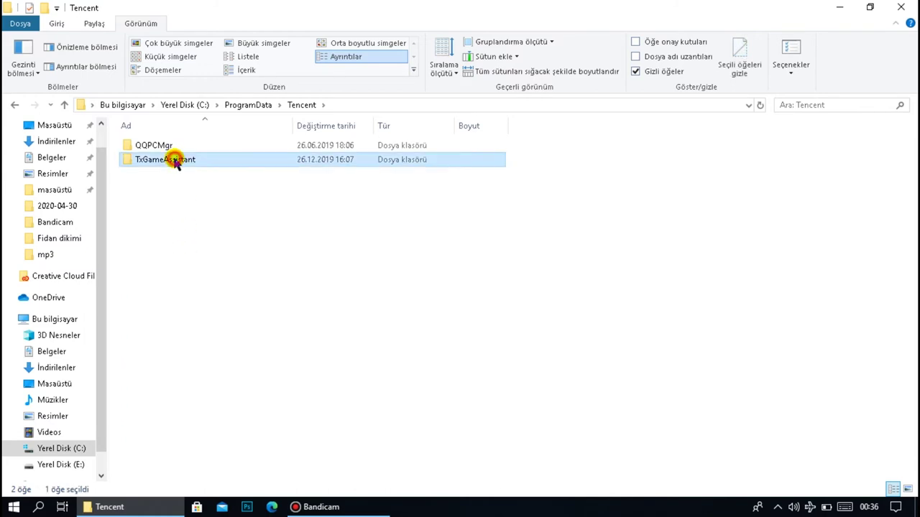
{"action": "right_click", "coordinate": [174, 161]}
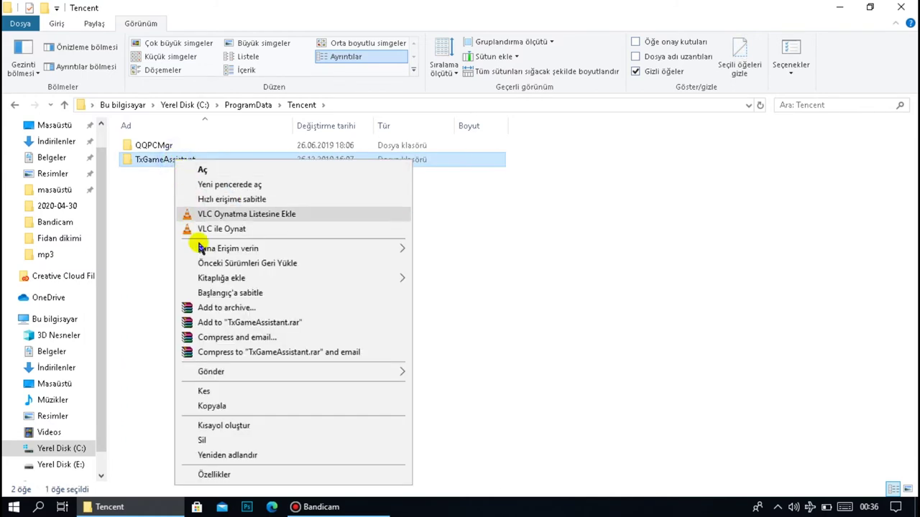
{"action": "left_click", "coordinate": [243, 435]}
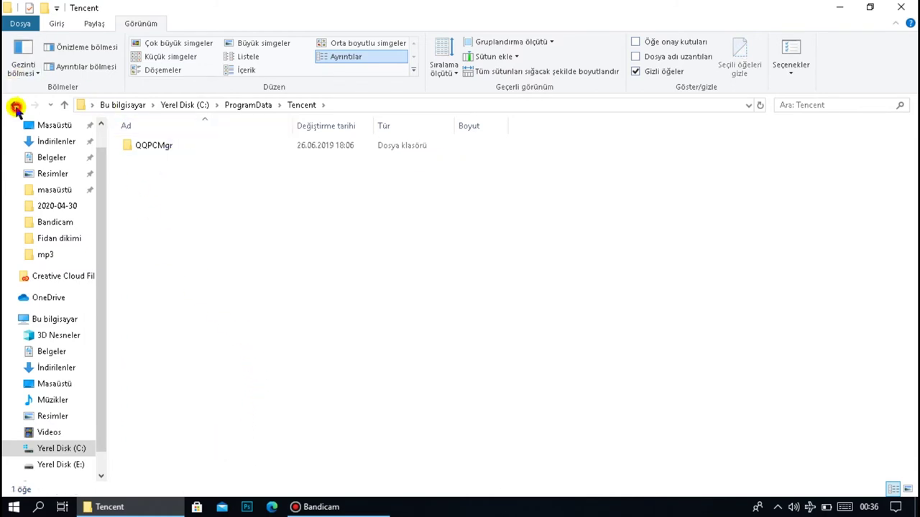
Return to ProgramData, delete the PUBG folder there and open the Application Data folder
{"action": "left_click", "coordinate": [16, 105]}
{"action": "left_click", "coordinate": [153, 373]}
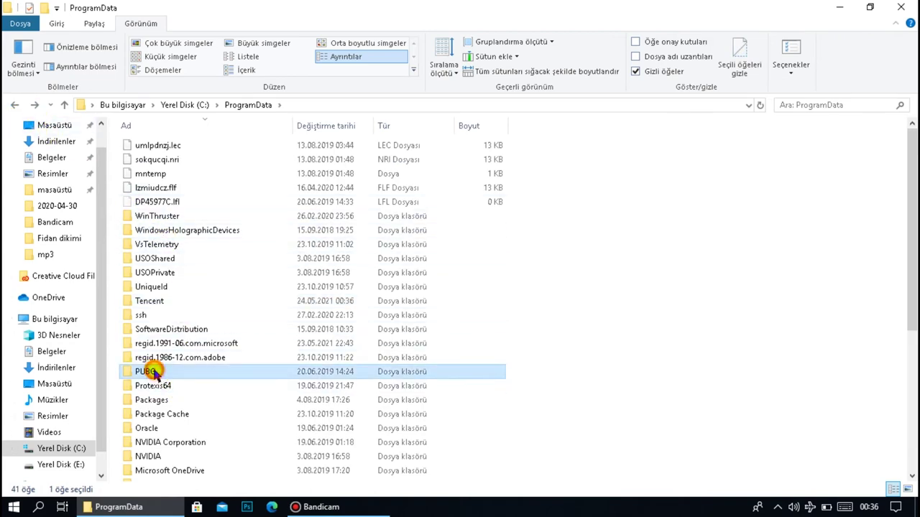
{"action": "right_click", "coordinate": [153, 373]}
{"action": "left_click", "coordinate": [193, 327]}
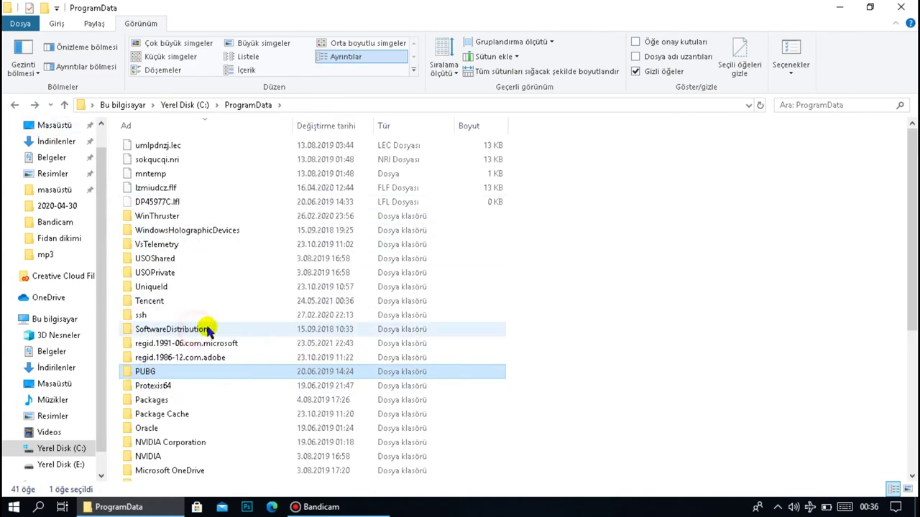
{"action": "left_click_drag", "start_coordinate": [911, 189], "coordinate": [905, 321]}
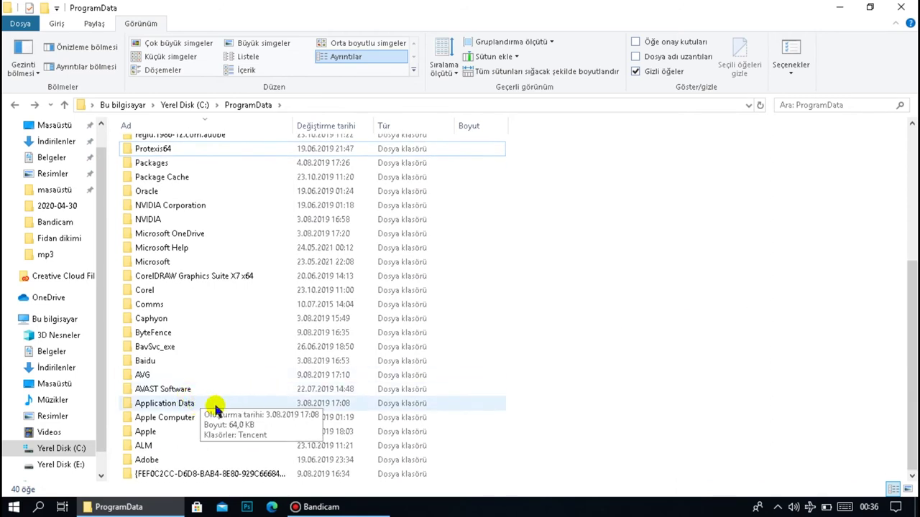
{"action": "double_click", "coordinate": [192, 406]}
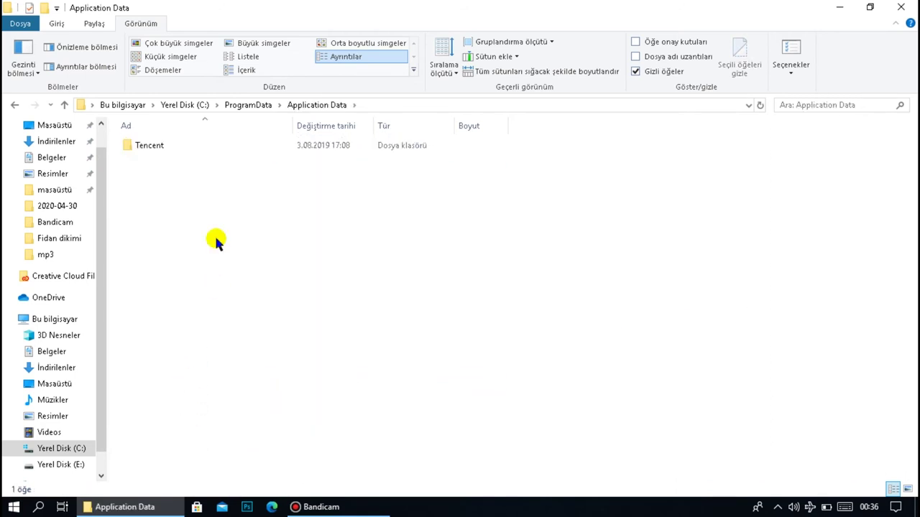
Try to delete the whole Tencent folder from Application Data, retrying the deletion several times before cancelling it
{"action": "left_click", "coordinate": [171, 148]}
{"action": "right_click", "coordinate": [172, 150]}
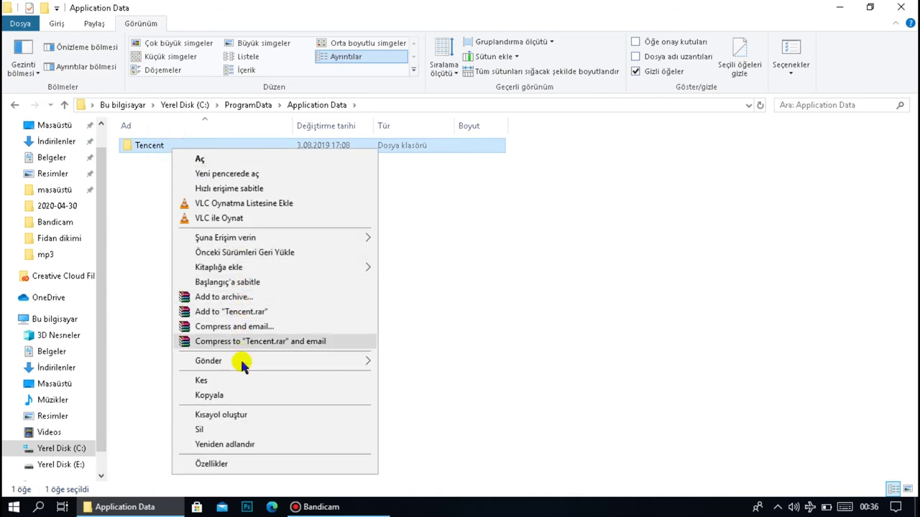
{"action": "left_click", "coordinate": [243, 430]}
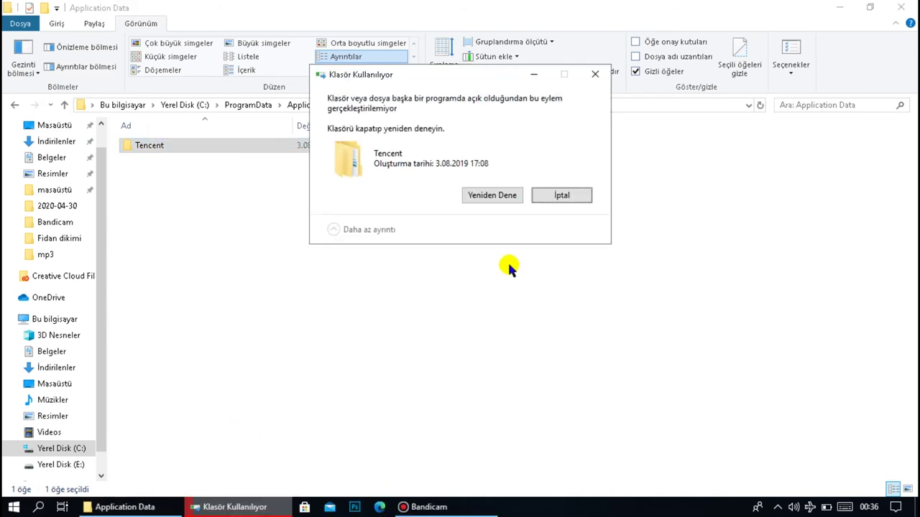
{"action": "left_click", "coordinate": [493, 195]}
{"action": "left_click", "coordinate": [491, 195]}
{"action": "left_click", "coordinate": [777, 507]}
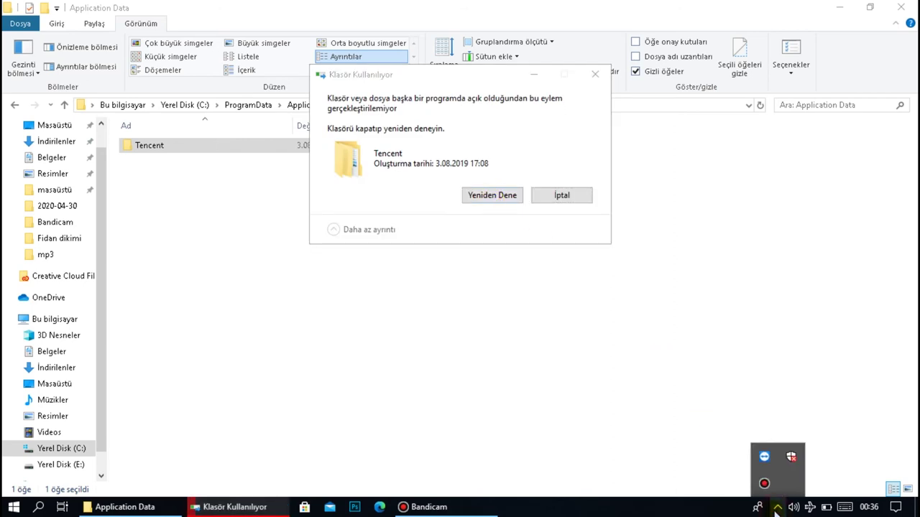
{"action": "left_click", "coordinate": [777, 507]}
{"action": "left_click", "coordinate": [512, 197]}
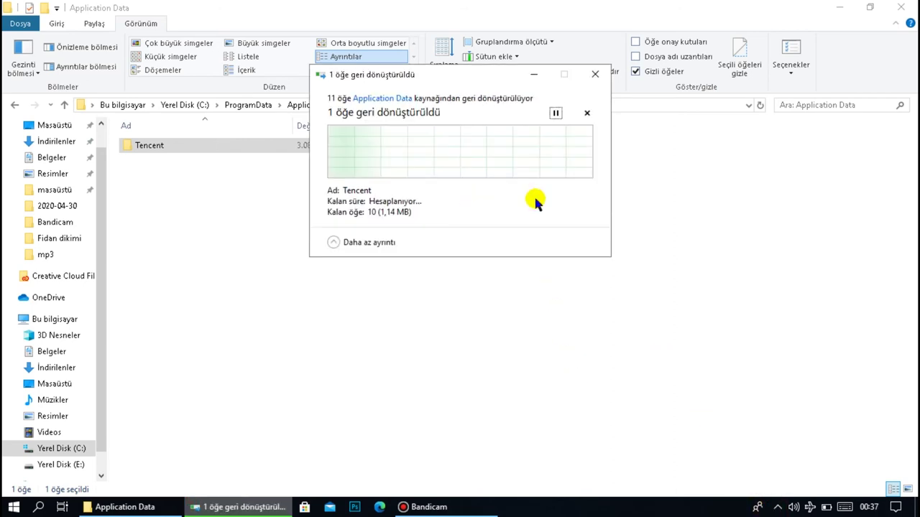
{"action": "left_click", "coordinate": [546, 196]}
{"action": "left_click", "coordinate": [278, 220]}
Open the QQPCMgr folder inside Application Data\Tencent, select all of its files and delete them
{"action": "double_click", "coordinate": [233, 146]}
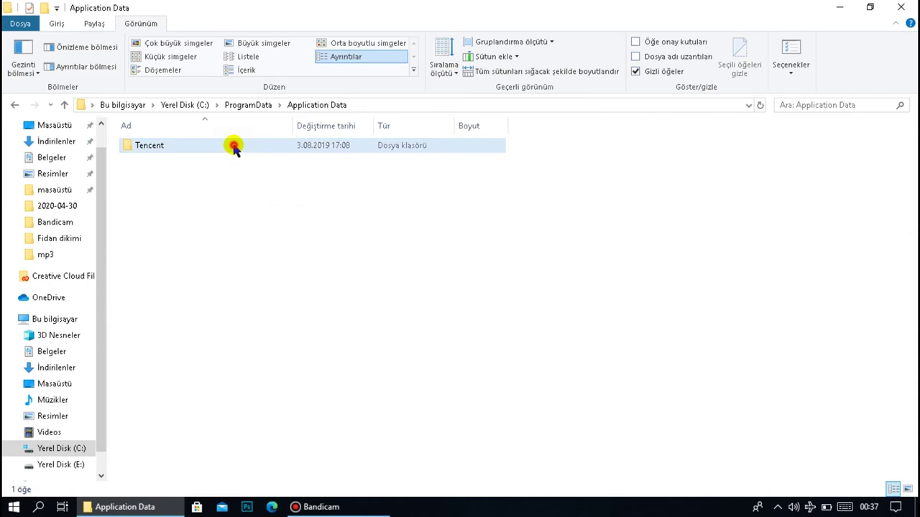
{"action": "double_click", "coordinate": [220, 148]}
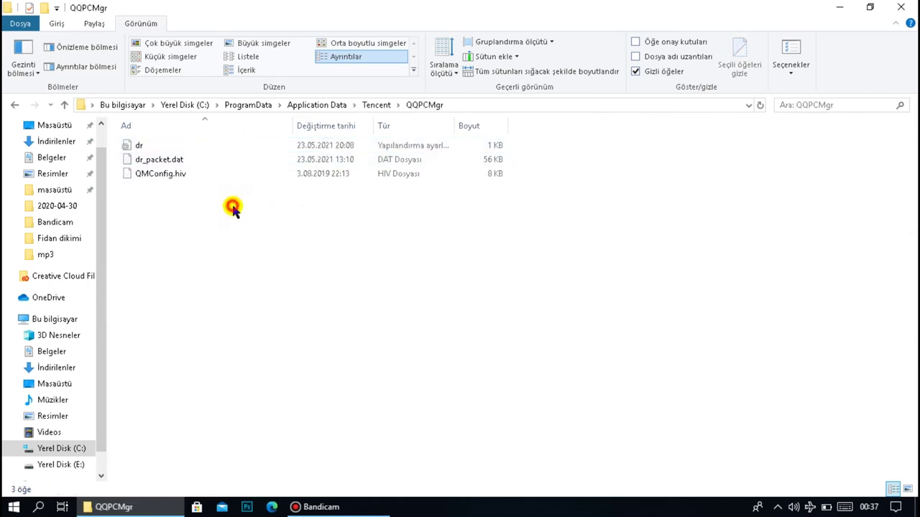
{"action": "key", "text": "ctrl+a"}
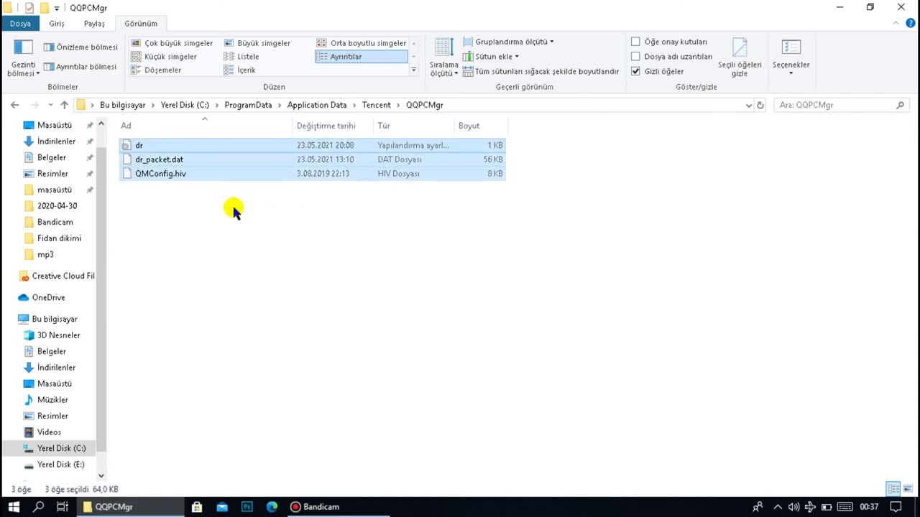
{"action": "right_click", "coordinate": [189, 172]}
{"action": "left_click", "coordinate": [274, 324]}
{"action": "left_click", "coordinate": [404, 189]}
{"action": "left_click", "coordinate": [418, 210]}
{"action": "left_click", "coordinate": [400, 209]}
{"action": "left_click", "coordinate": [498, 209]}
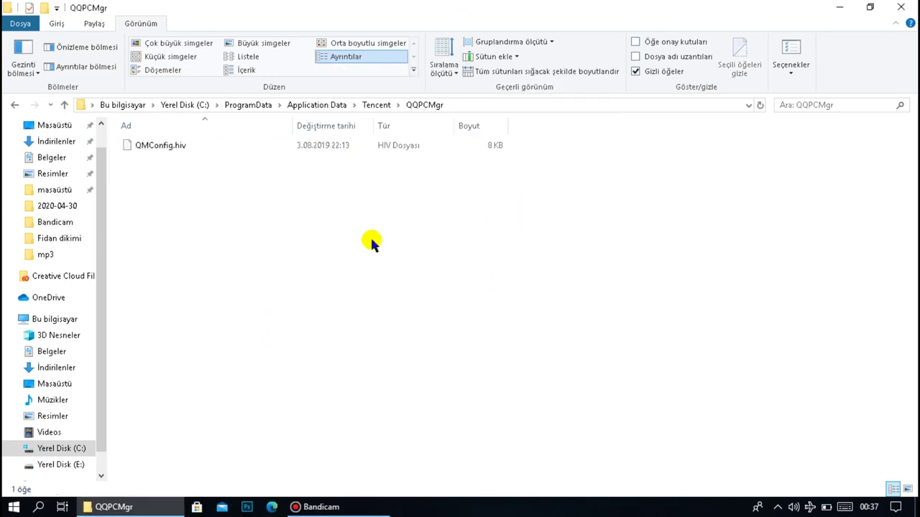
Go back to ProgramData to check its remaining folders, return to Bu bilgisayar and open Yerel Disk (E:)
{"action": "key", "text": "alt+Up"}
{"action": "key", "text": "alt+Up"}
{"action": "key", "text": "alt+Up"}
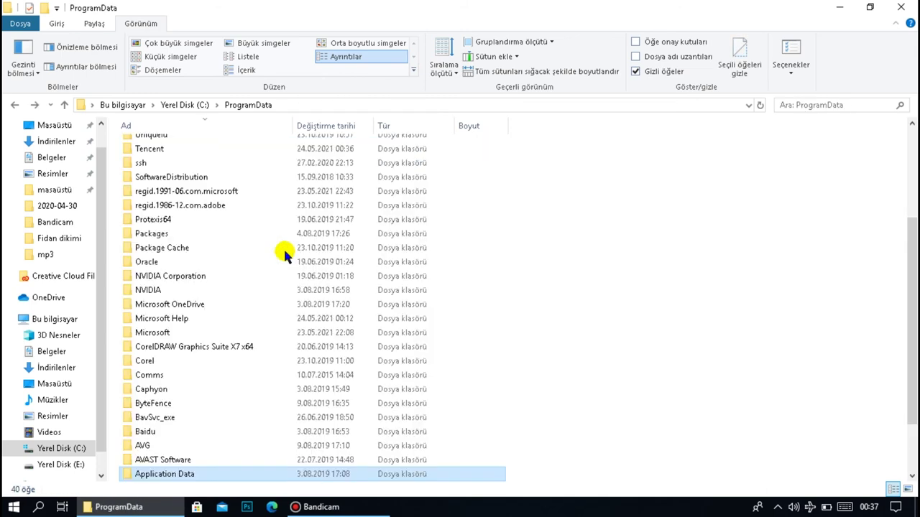
{"action": "scroll", "coordinate": [912, 267], "scroll_direction": "down", "scroll_amount": 2}
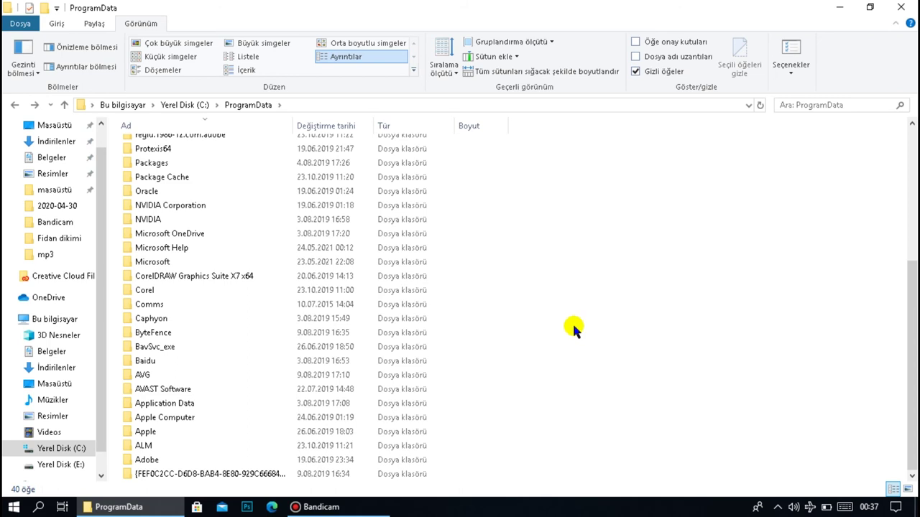
{"action": "key", "text": "alt+Up"}
{"action": "key", "text": "alt+Up"}
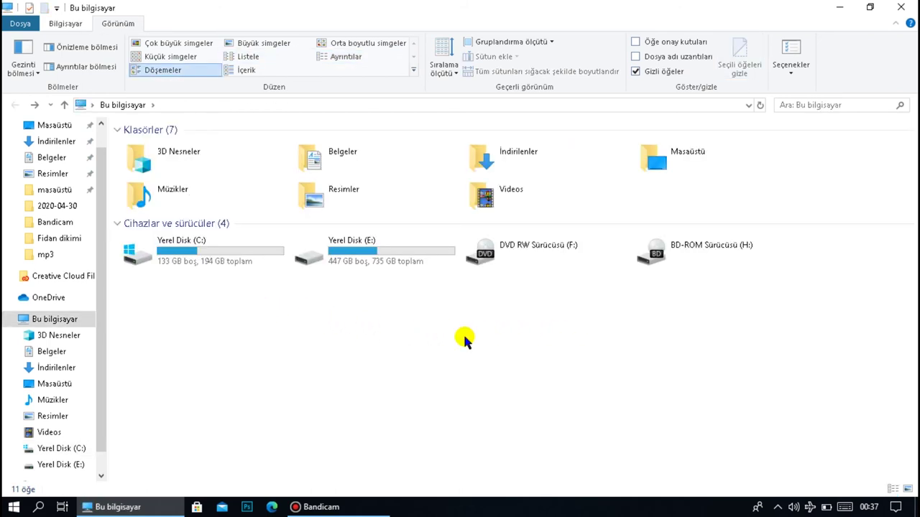
{"action": "left_click", "coordinate": [372, 261]}
{"action": "double_click", "coordinate": [372, 261]}
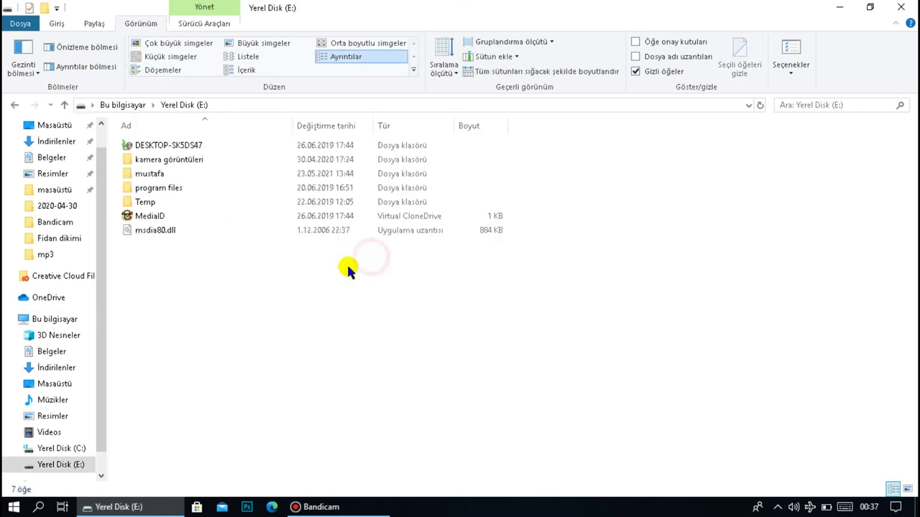
Check the TxGameDownload folder inside Temp on drive E: and delete the entire Temp folder
{"action": "double_click", "coordinate": [161, 207]}
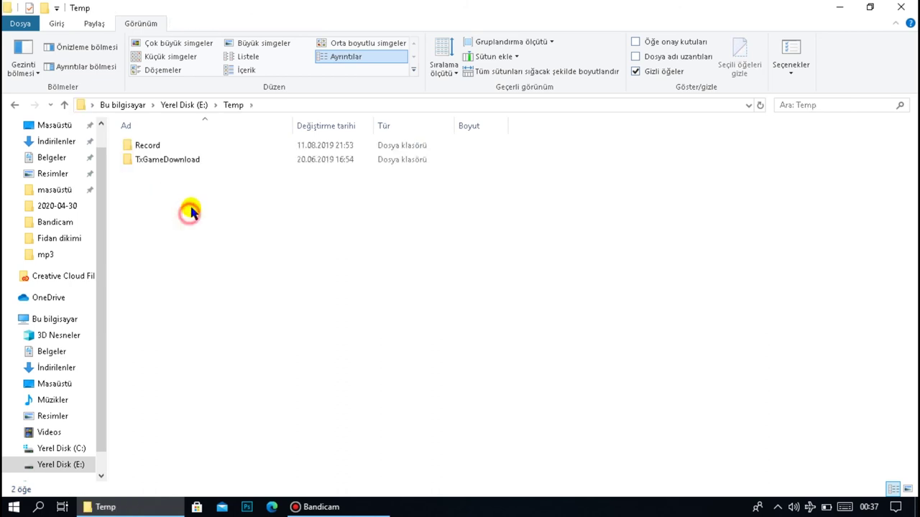
{"action": "left_click", "coordinate": [194, 164]}
{"action": "double_click", "coordinate": [194, 161]}
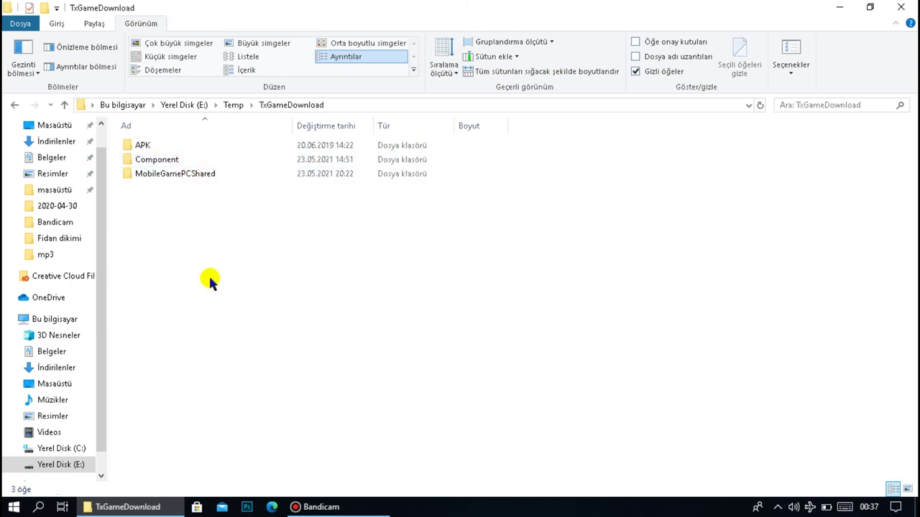
{"action": "key", "text": "BackSpace"}
{"action": "key", "text": "BackSpace"}
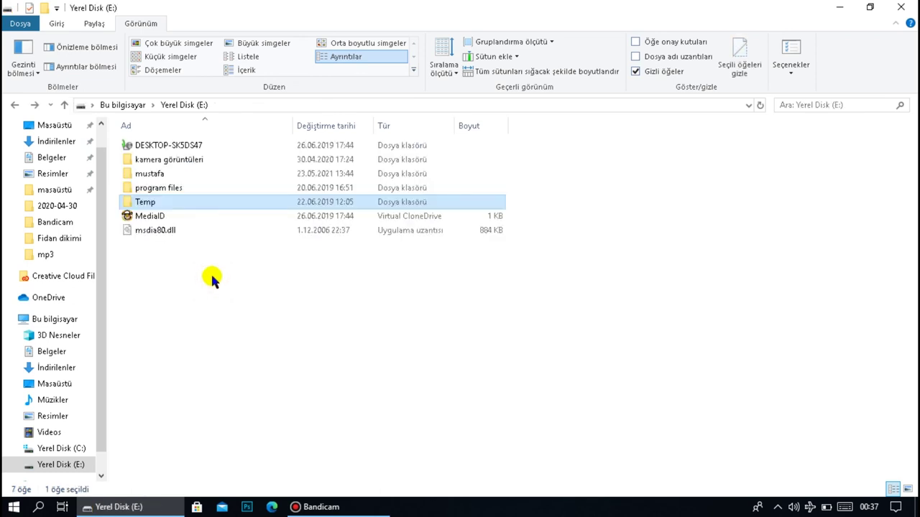
{"action": "right_click", "coordinate": [189, 204]}
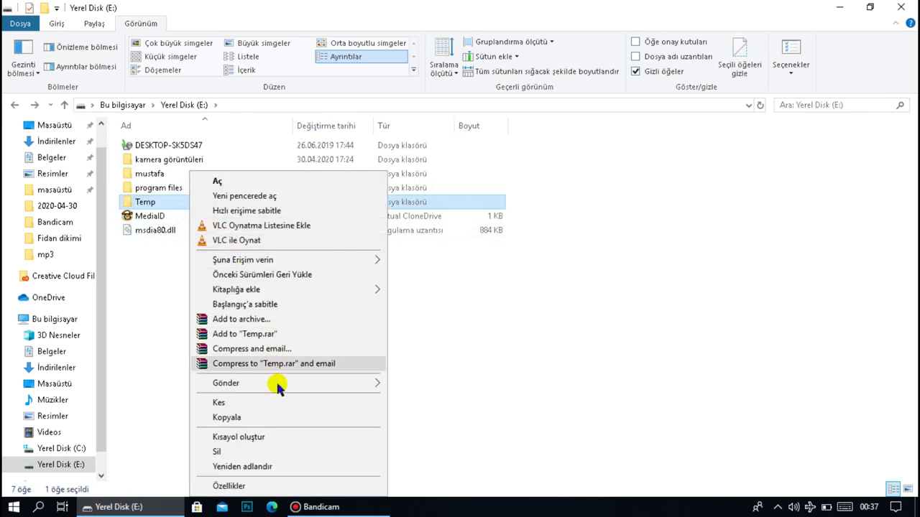
{"action": "left_click", "coordinate": [276, 451]}
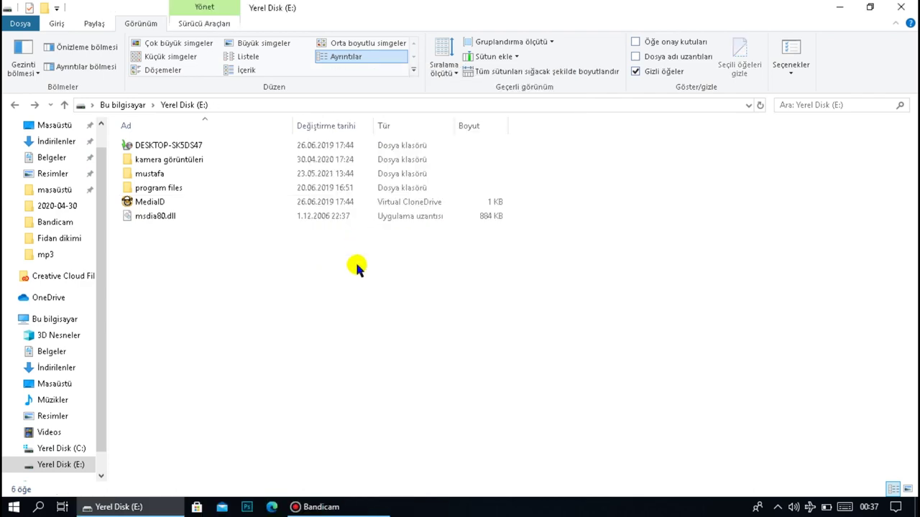
Close the File Explorer window and return to the desktop
{"action": "key", "text": "alt+F4"}
{"action": "right_click", "coordinate": [337, 159]}
{"action": "left_click", "coordinate": [381, 196]}
{"action": "double_click", "coordinate": [424, 369]}
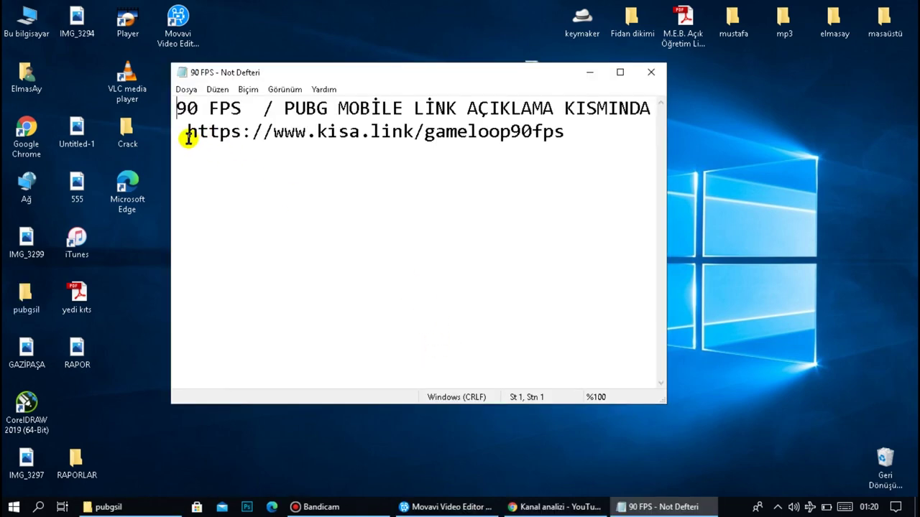
{"action": "left_click_drag", "start_coordinate": [188, 138], "coordinate": [180, 155]}
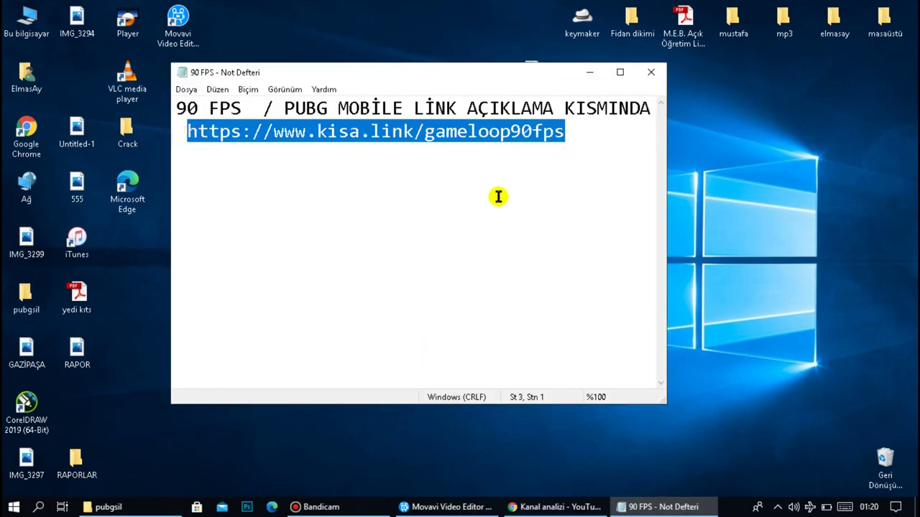